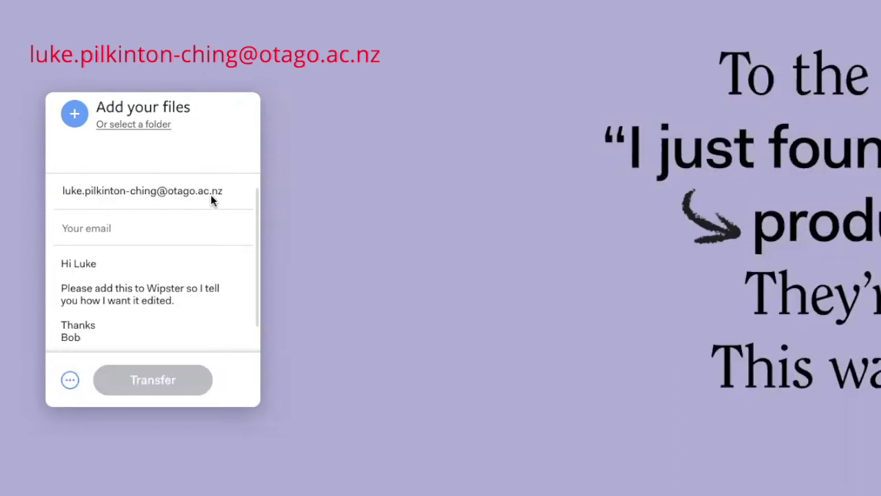
Step: Add the zoom_0.mp4 recording from its Zoom meeting folder to the WeTransfer file transfer
click(172, 232)
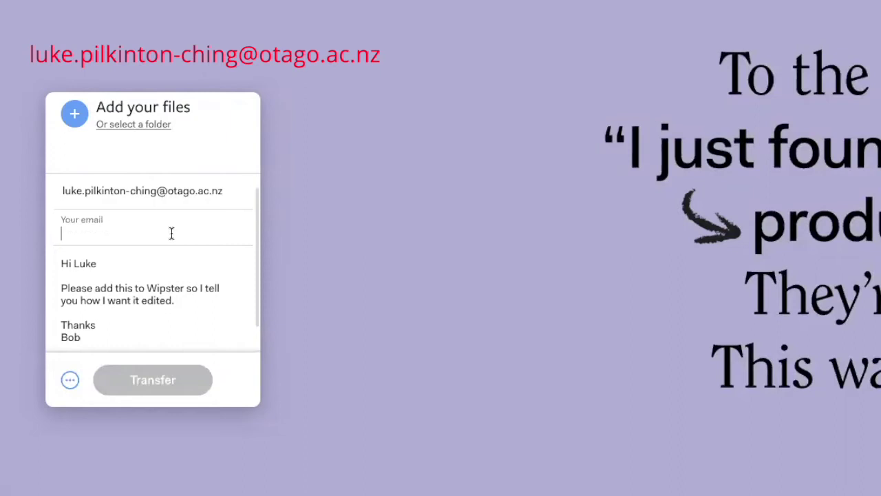
scroll(175, 272, down, 1)
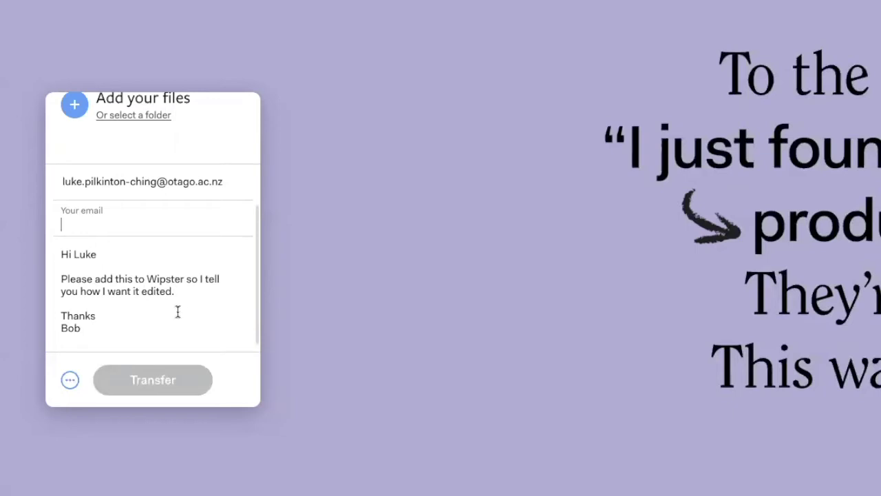
scroll(207, 165, up, 2)
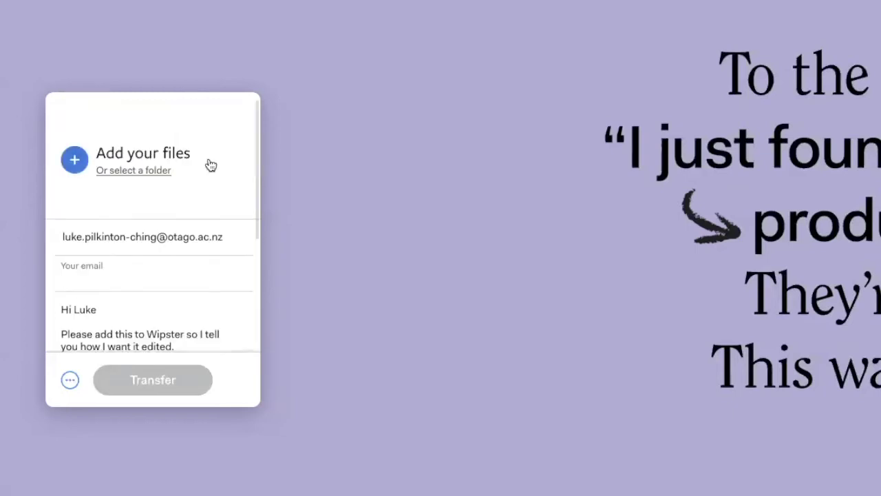
click(155, 158)
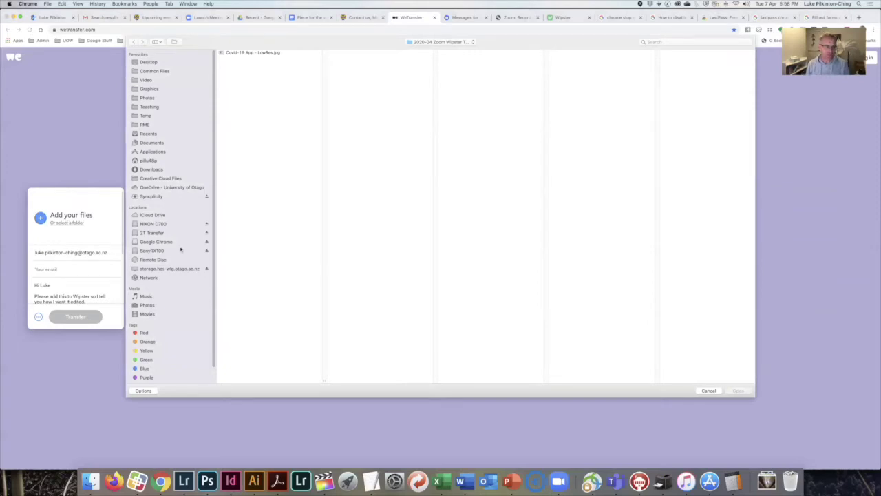
click(93, 481)
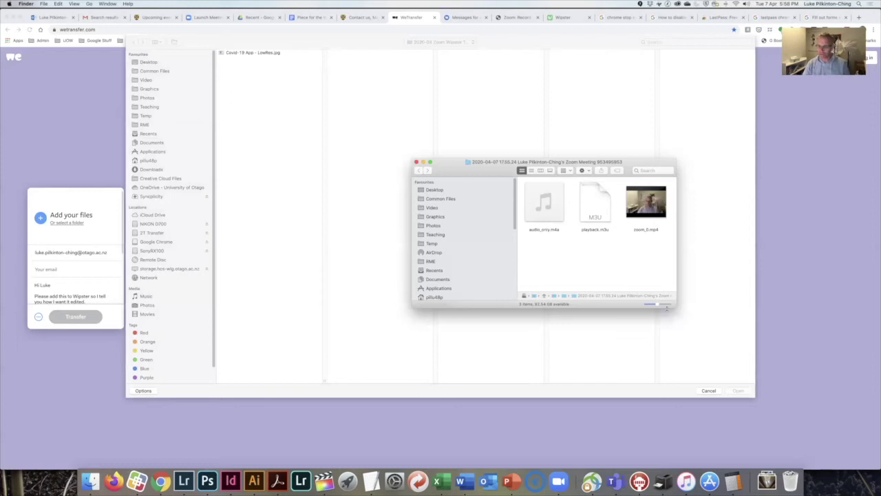
drag(665, 312, 768, 378)
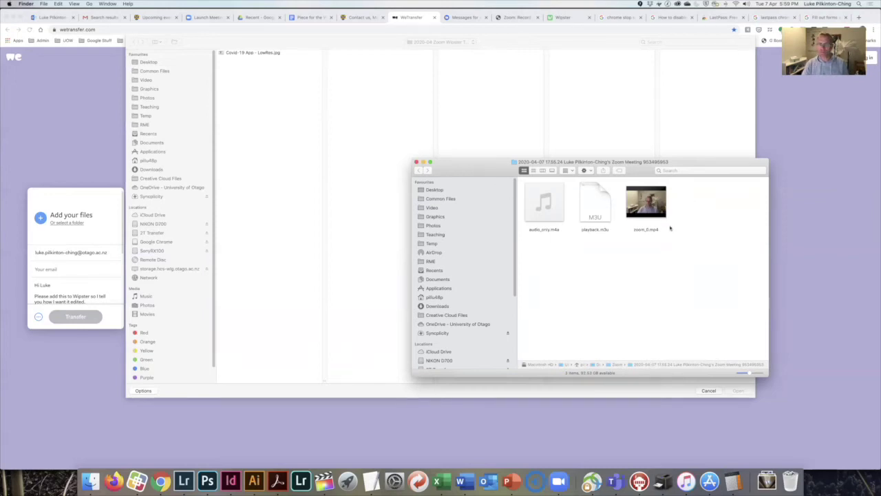
click(651, 205)
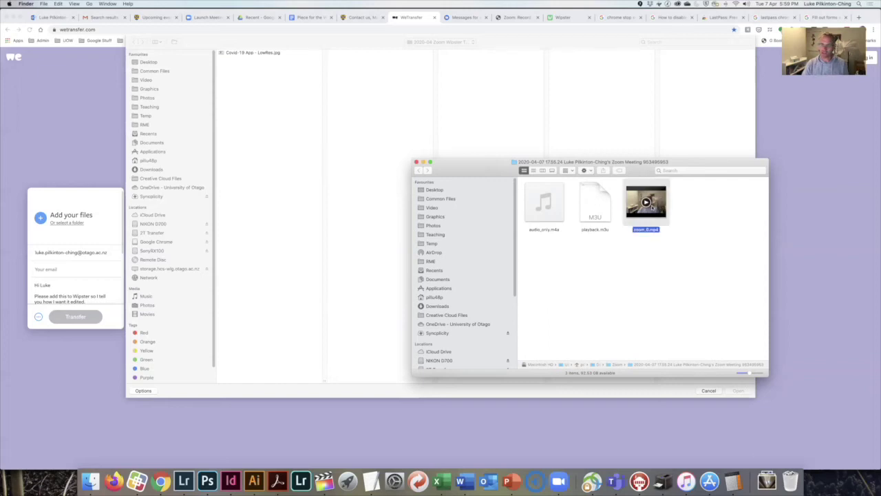
drag(654, 207, 99, 219)
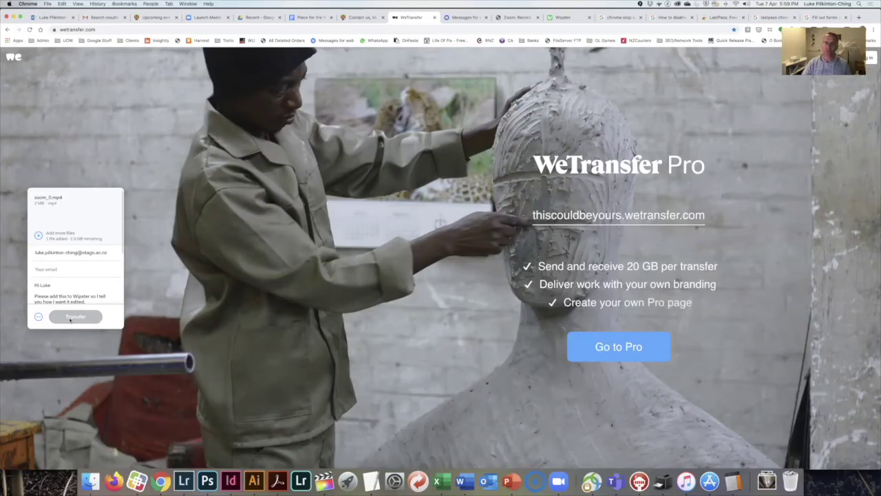
Step: Switch to Wipster, open the "Gun control - Questions" video and go to about 6:03 in its timeline
click(563, 21)
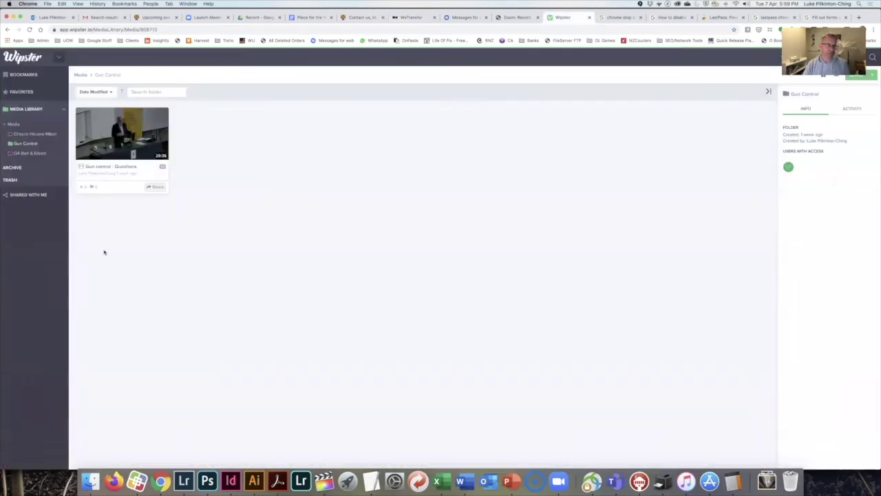
click(122, 133)
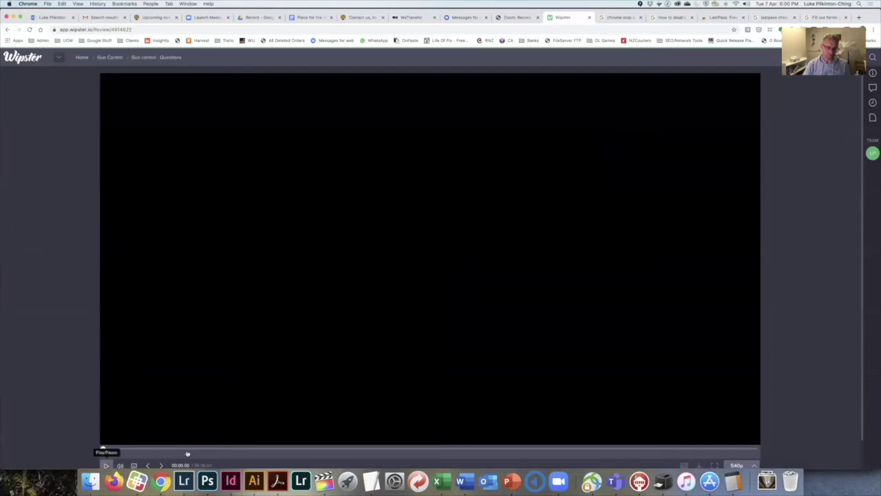
click(236, 450)
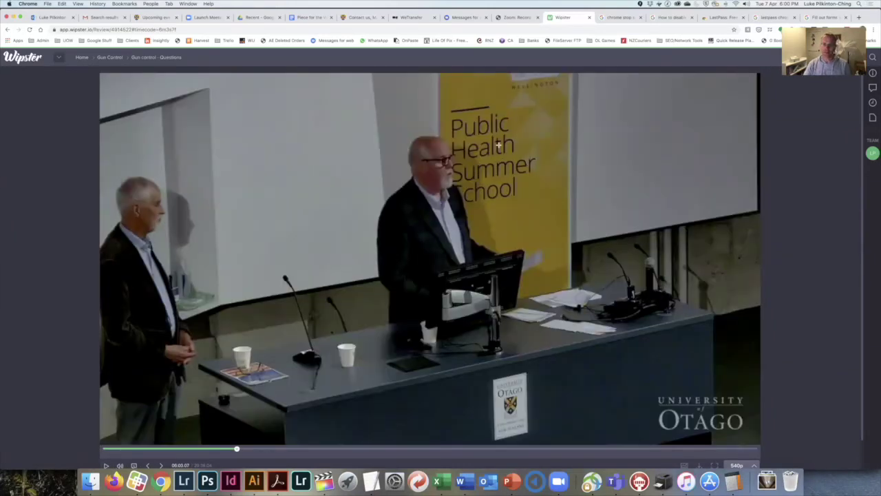
Step: Save a public comment on the yellow banner, addressing the editor by first name and saying "Please delete from here"
click(516, 149)
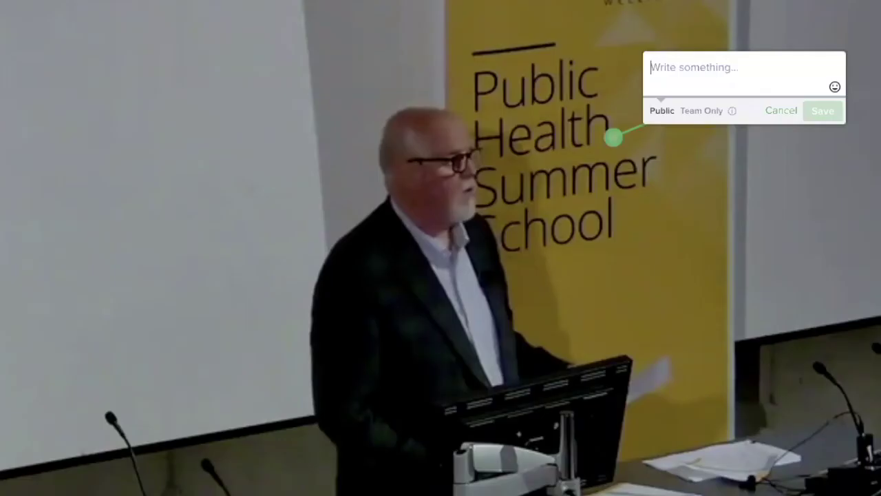
text(Luke Ple)
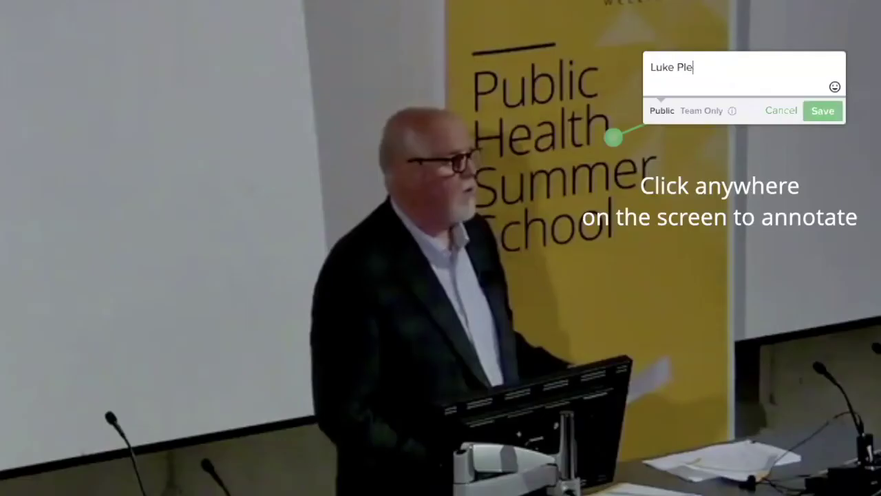
text(ase delete from here)
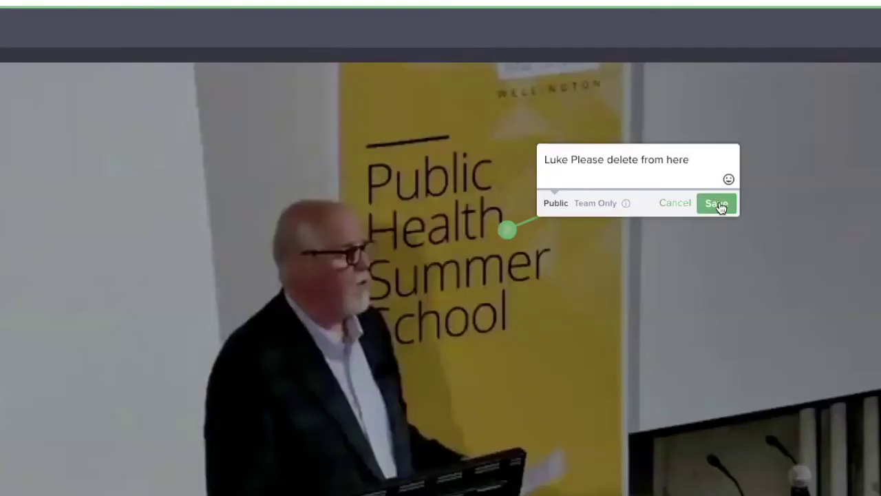
click(720, 202)
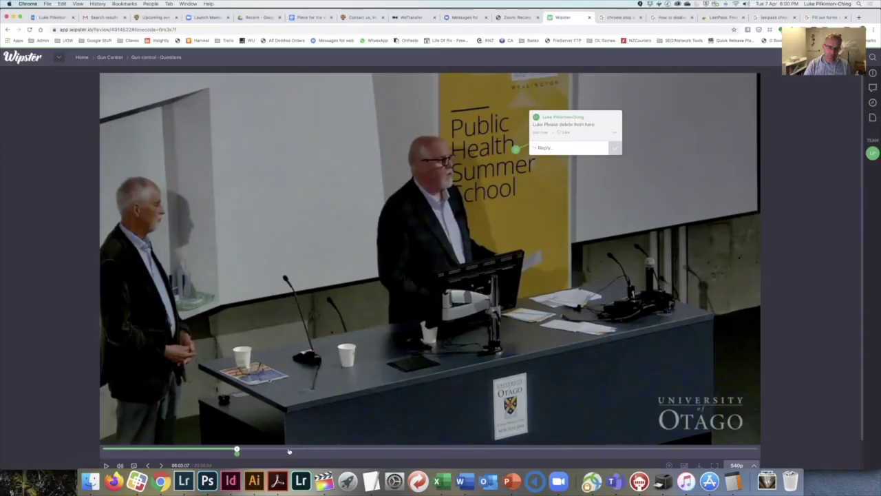
Step: Go to about 8:25 in the video and save a comment beside the speaker's shoulder saying "And finish the delete here"
click(289, 449)
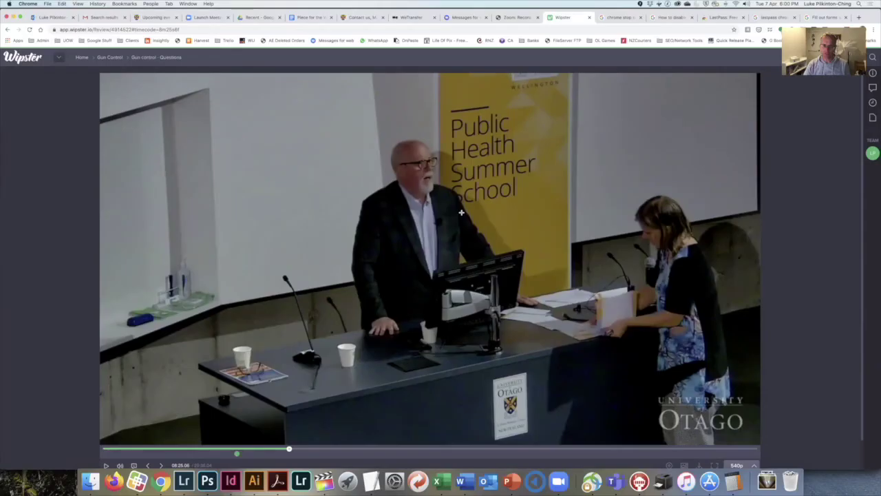
click(672, 53)
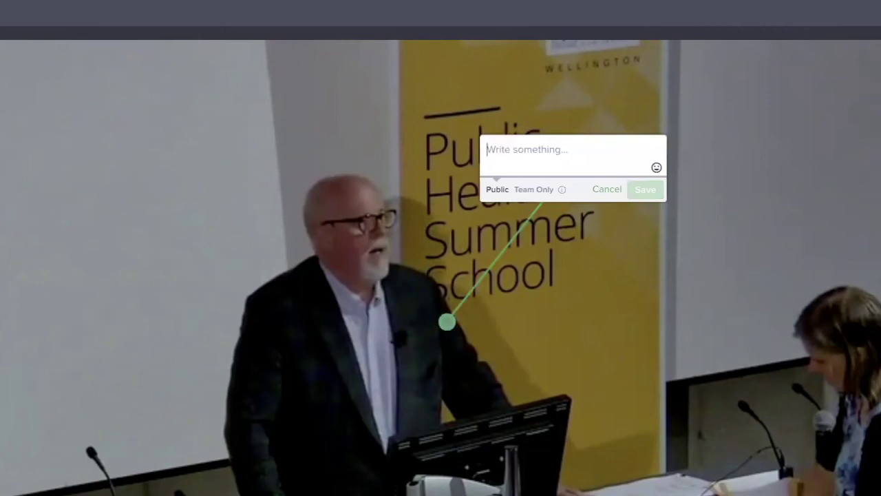
text(And fin)
key(BackSpace)
key(BackSpace)
key(BackSpace)
text(finish the delete here)
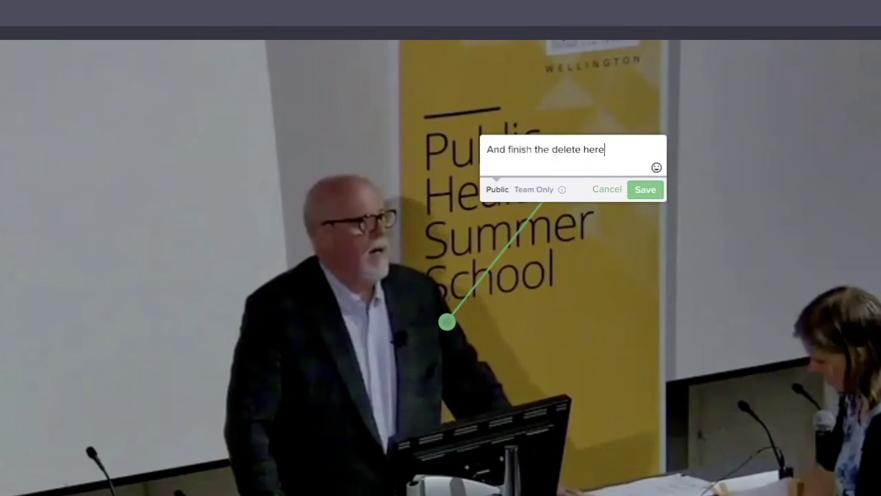
click(644, 190)
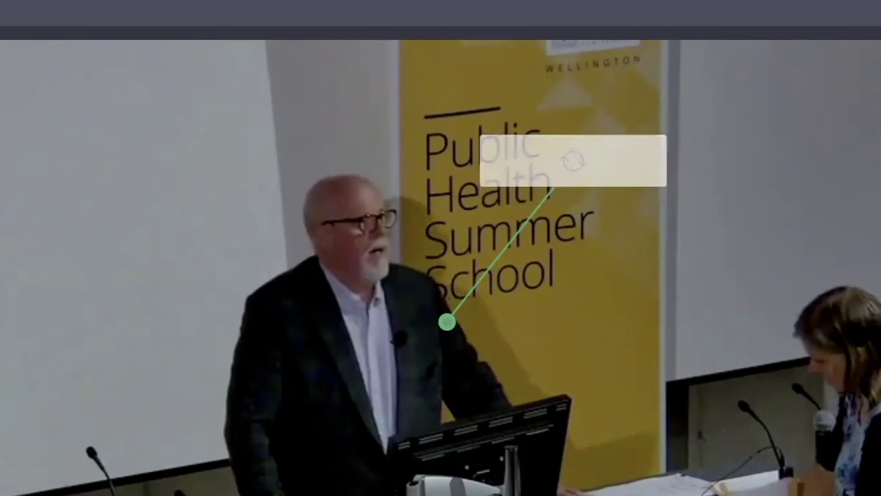
Step: Start a comment on the banner's word "School" with the text: Please add a title that says "blah blah "
click(505, 283)
text(Please c)
key(BackSpace)
text(he)
key(BackSpace)
key(BackSpace)
text(add a title that says "blah)
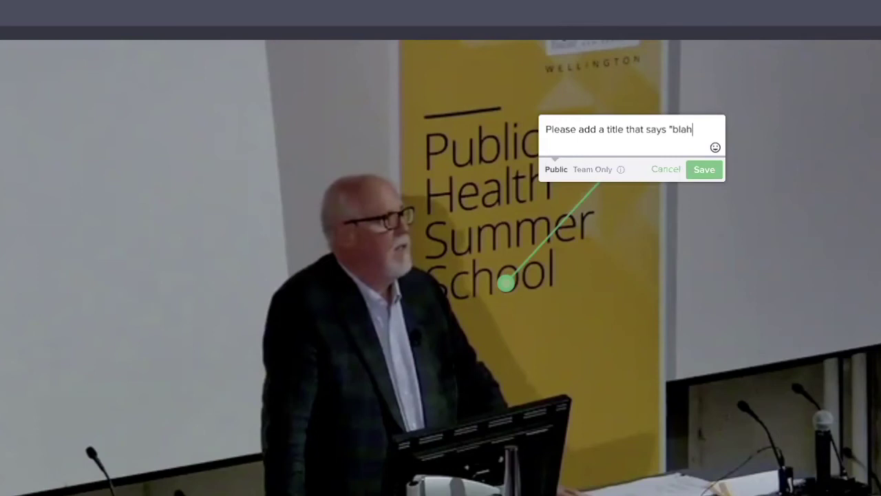
text( blah wou)
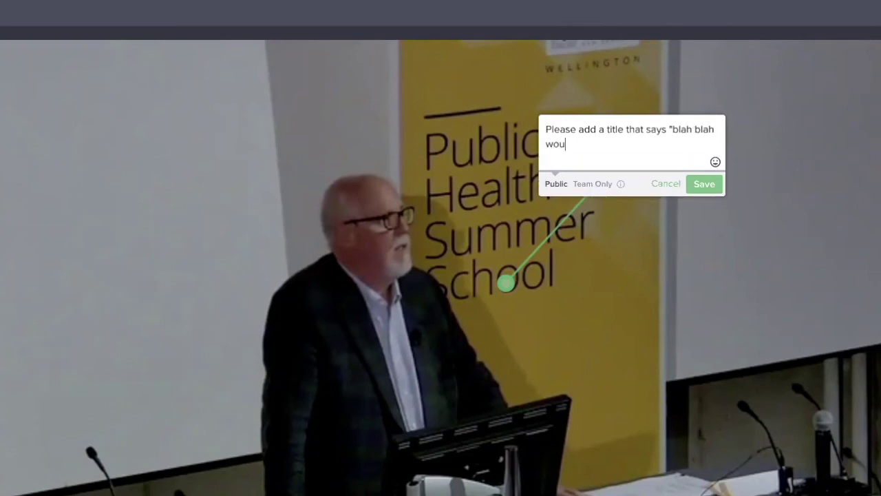
key(BackSpace)
key(BackSpace)
key(BackSpace)
text(")
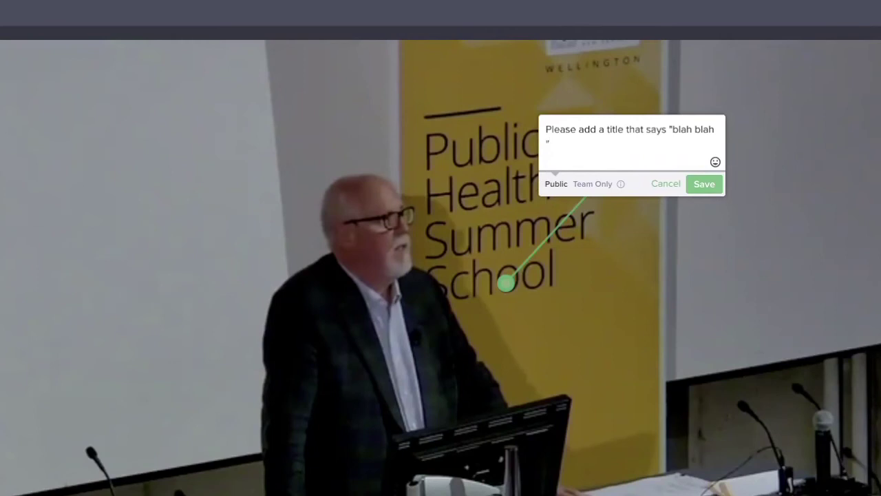